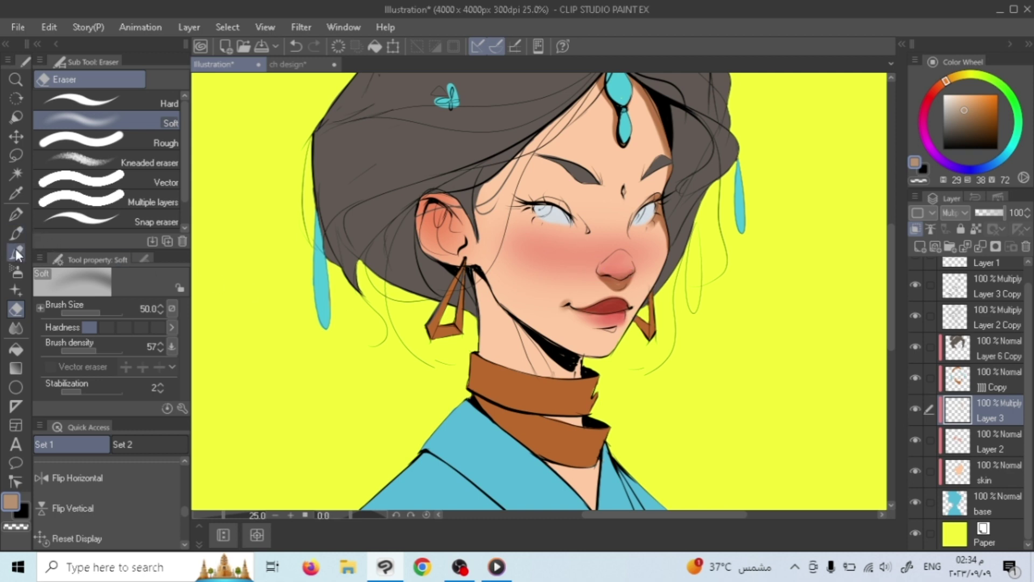
# Paint tan shadows around both eyes with the Hard Round 100 9 2 brush at size 50.
pyautogui.click(16, 252)
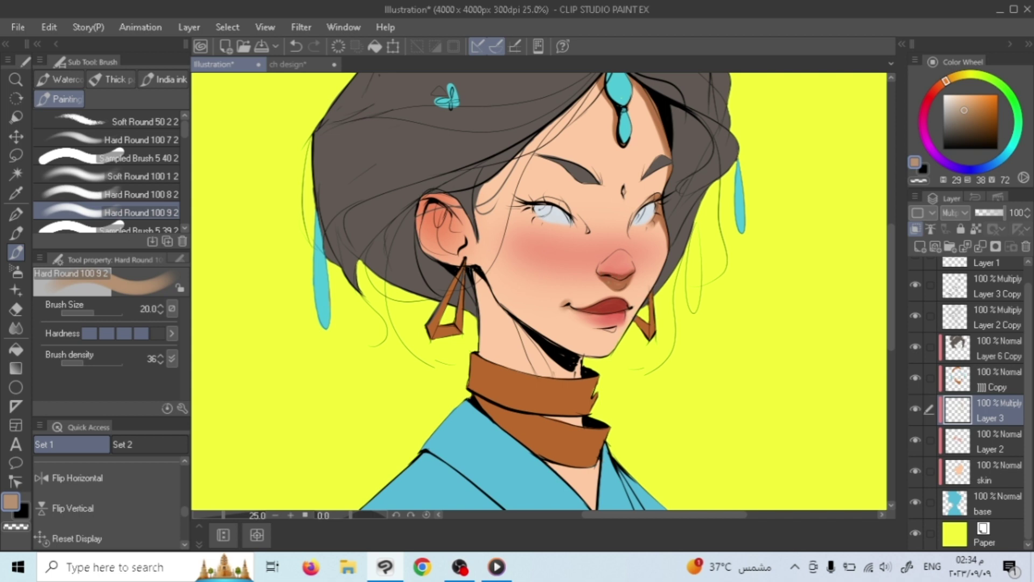
pyautogui.press(']')
pyautogui.press(']')
pyautogui.moveTo(530, 201)
pyautogui.mouseDown()
pyautogui.moveTo(550, 193)
pyautogui.moveTo(569, 204)
pyautogui.mouseUp()
pyautogui.press('[')
pyautogui.press('[')
pyautogui.press('[')
pyautogui.press(']')
pyautogui.press(']')
pyautogui.press(']')
pyautogui.press(']')
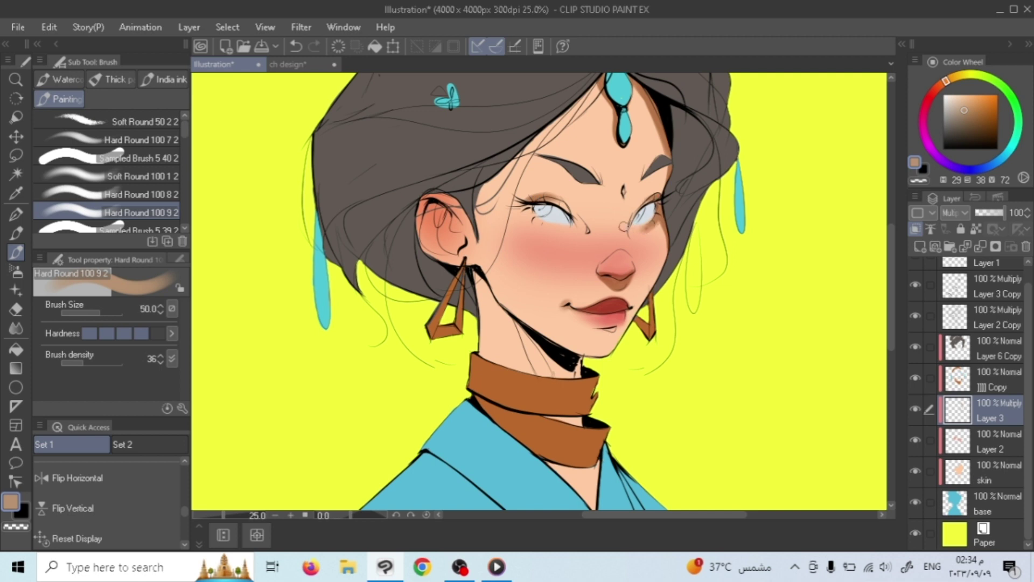
pyautogui.press('[')
pyautogui.press('[')
pyautogui.press(']')
pyautogui.press(']')
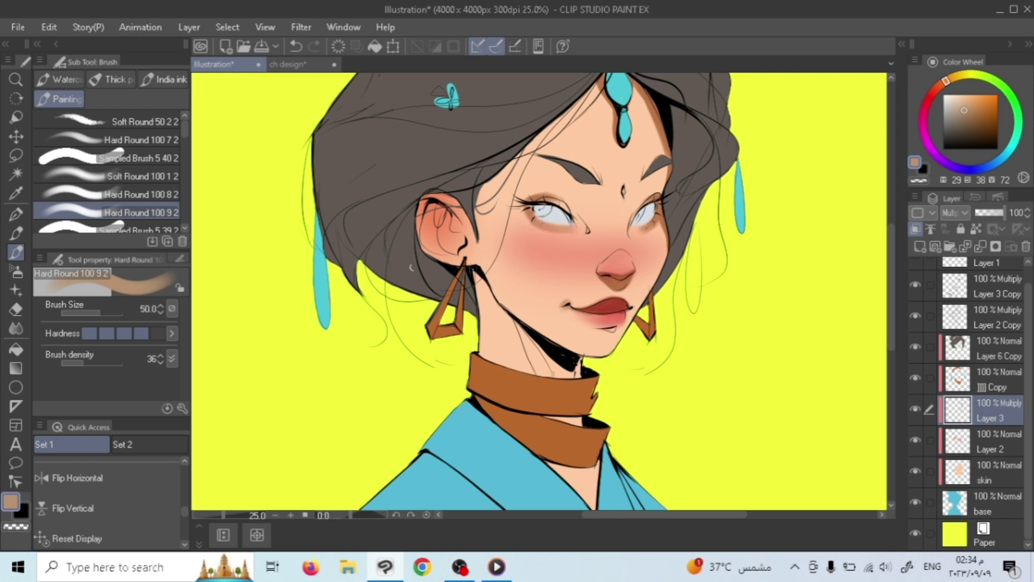
# Undo the last stroke and, at brush size 40, shade beneath the eyebrows and along the forehead's hairline.
pyautogui.hotkey('ctrl', 'z')
pyautogui.press('[')
pyautogui.moveTo(577, 182)
pyautogui.mouseDown()
pyautogui.moveTo(588, 189)
pyautogui.moveTo(581, 182)
pyautogui.mouseUp()
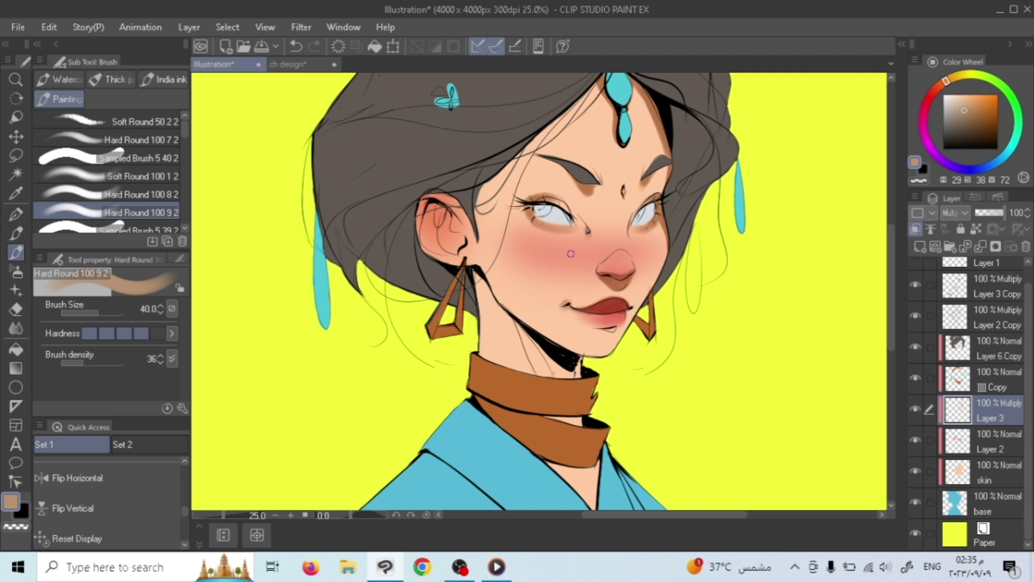
pyautogui.moveTo(578, 197); pyautogui.dragTo(574, 256)
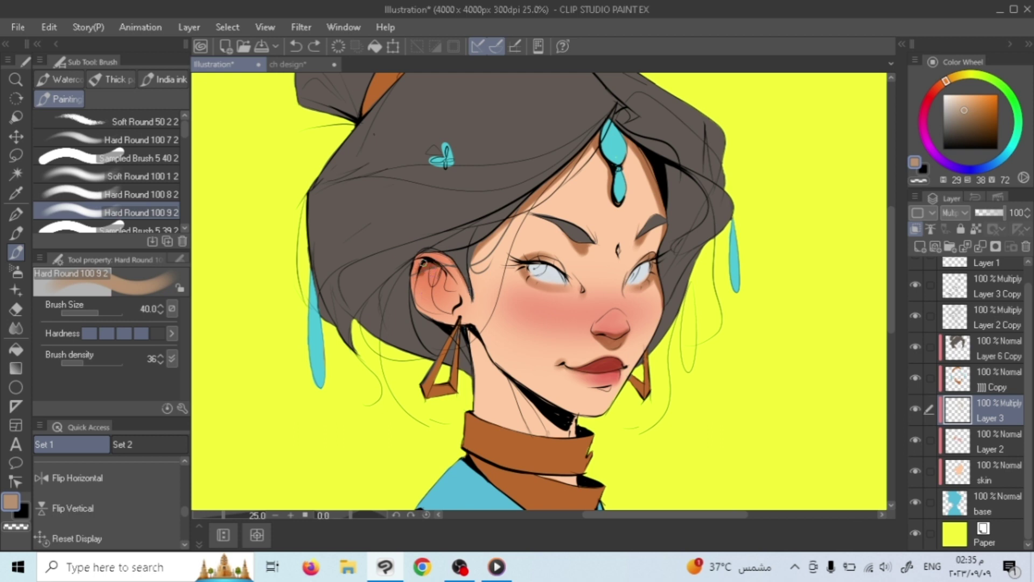
# Paint the small inner shadows of the ear with the brush at sizes 17 to 20.
pyautogui.press('[')
pyautogui.press('[')
pyautogui.press('[')
pyautogui.press('[')
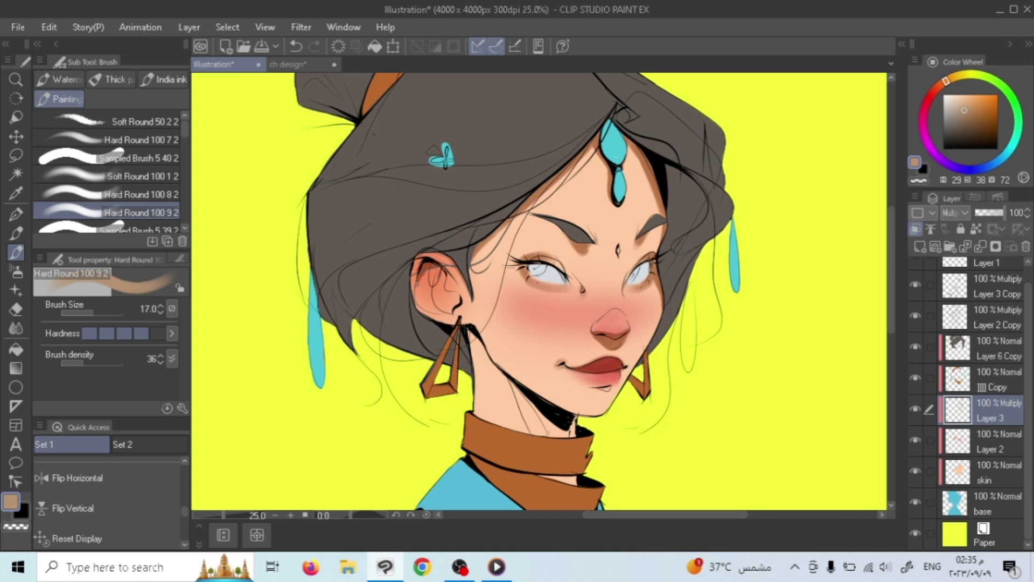
pyautogui.press(']')
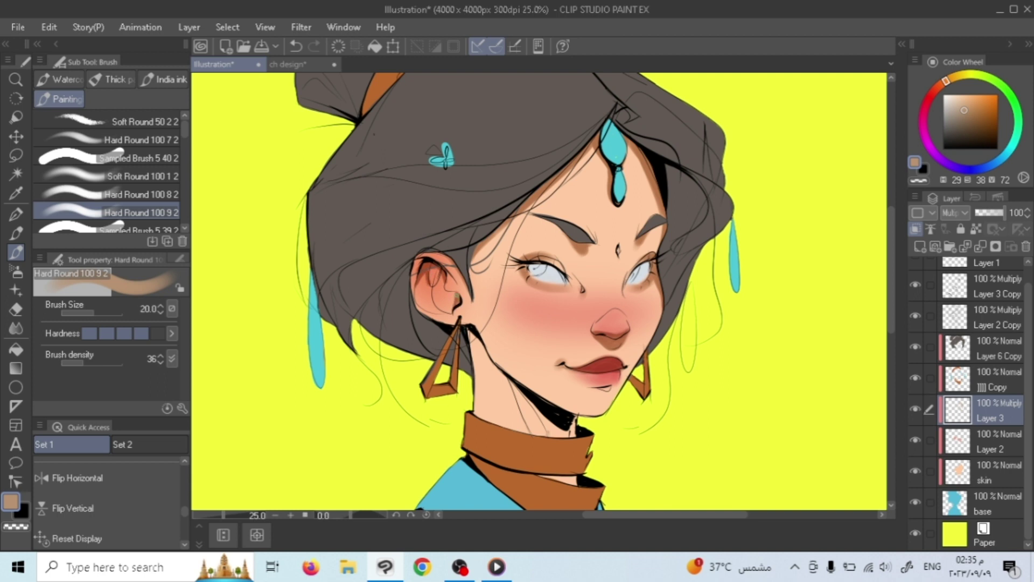
# Outline the neck shadow below the jaw and fill it in with the tan brush at size 70.
pyautogui.press(']')
pyautogui.press('[')
pyautogui.press(']')
pyautogui.moveTo(563, 422); pyautogui.dragTo(515, 432)
pyautogui.press(']')
pyautogui.press(']')
pyautogui.press(']')
pyautogui.moveTo(575, 420)
pyautogui.mouseDown()
pyautogui.moveTo(486, 436)
pyautogui.moveTo(469, 396)
pyautogui.moveTo(524, 396)
pyautogui.moveTo(479, 356)
pyautogui.moveTo(473, 334)
pyautogui.moveTo(479, 396)
pyautogui.moveTo(477, 353)
pyautogui.moveTo(495, 389)
pyautogui.moveTo(483, 358)
pyautogui.mouseUp()
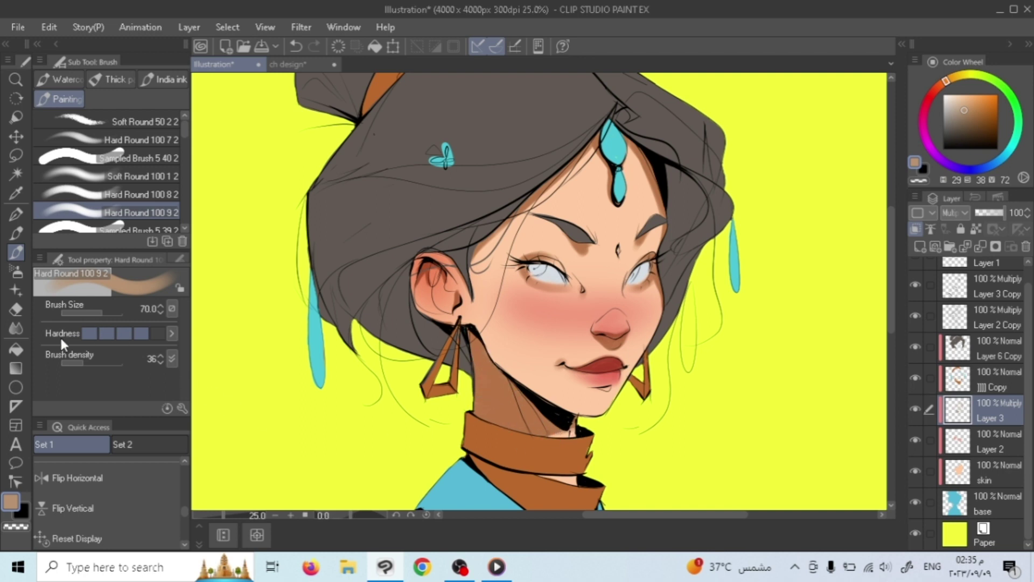
pyautogui.press('e')
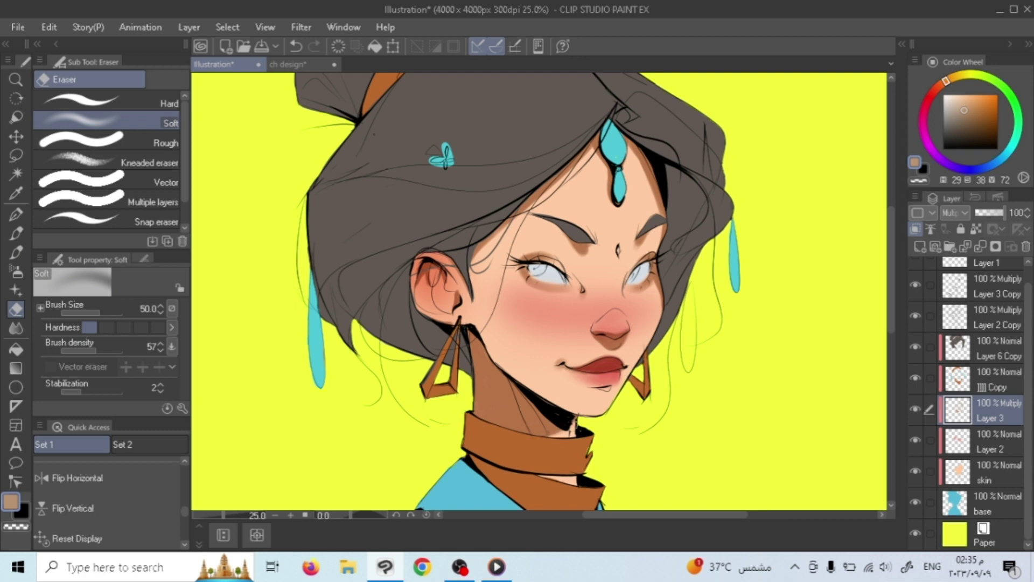
pyautogui.moveTo(535, 375); pyautogui.dragTo(523, 295)
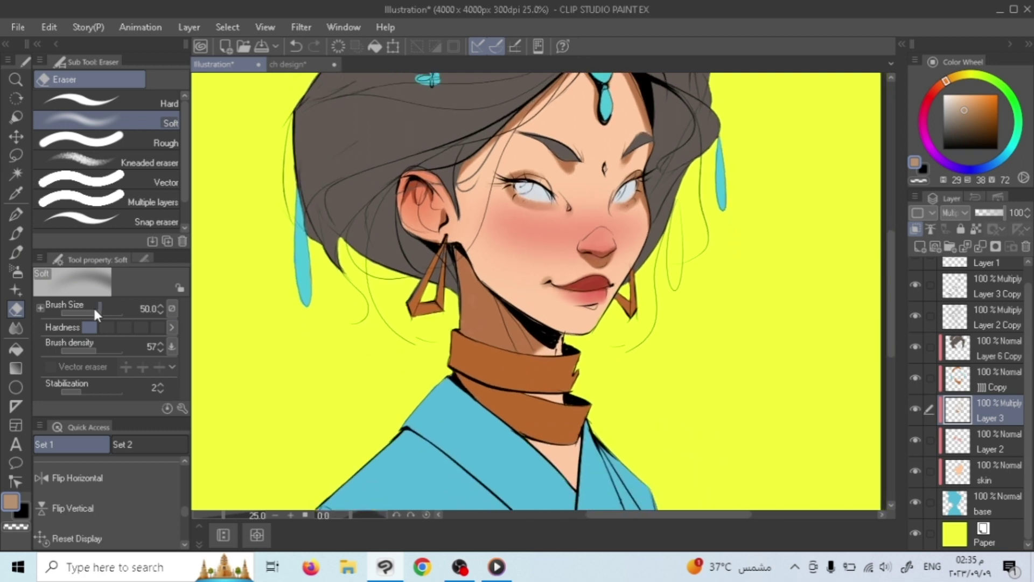
# Undo the stroke below the collar, shade that skin inside a selection of the skin layer, and deselect.
pyautogui.click(12, 250)
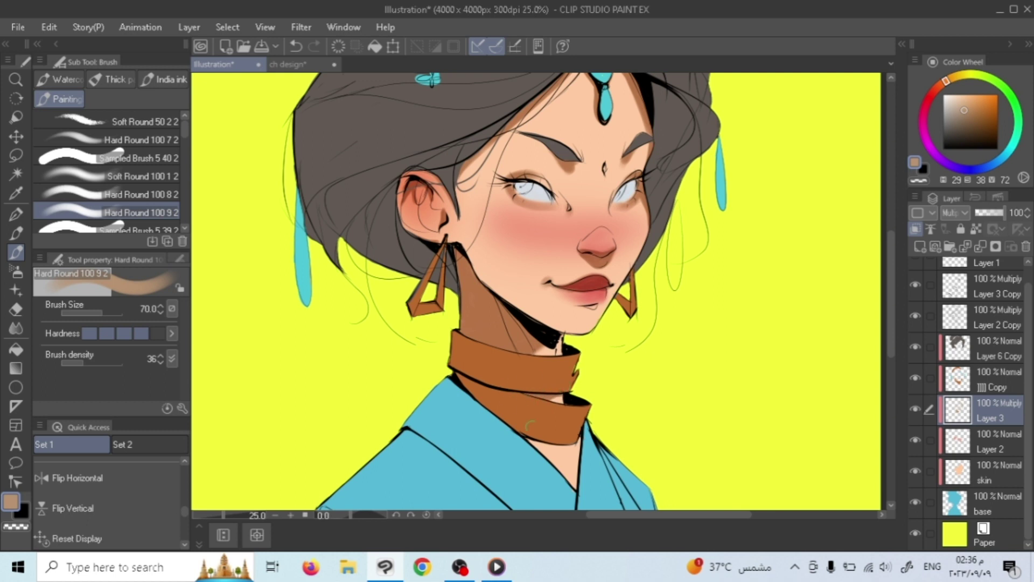
pyautogui.moveTo(579, 430); pyautogui.dragTo(580, 456)
pyautogui.hotkey('ctrl', 'z')
pyautogui.keyDown('ctrl'); pyautogui.click(958, 472); pyautogui.keyUp('ctrl')
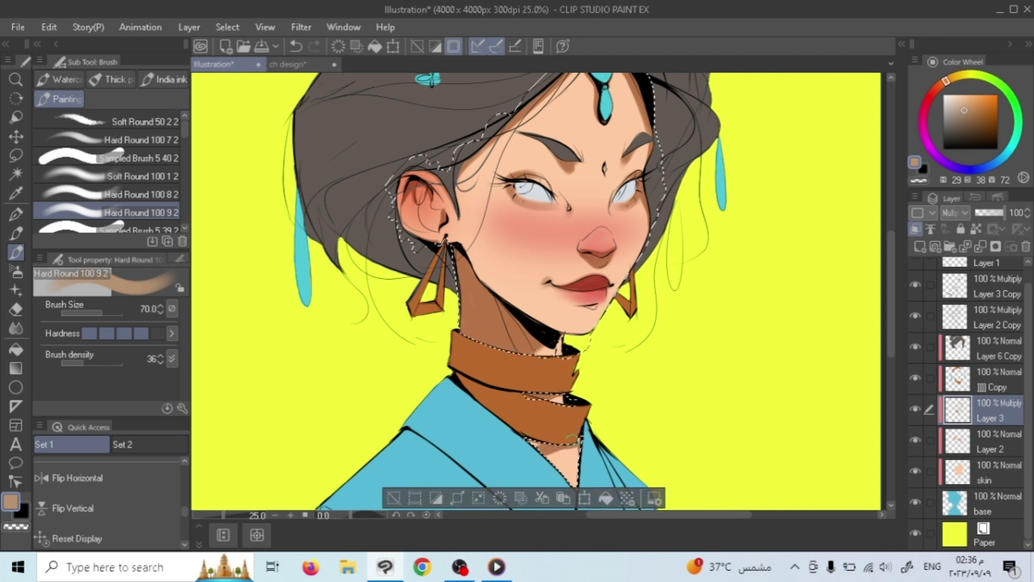
pyautogui.hotkey('ctrl', 'd')
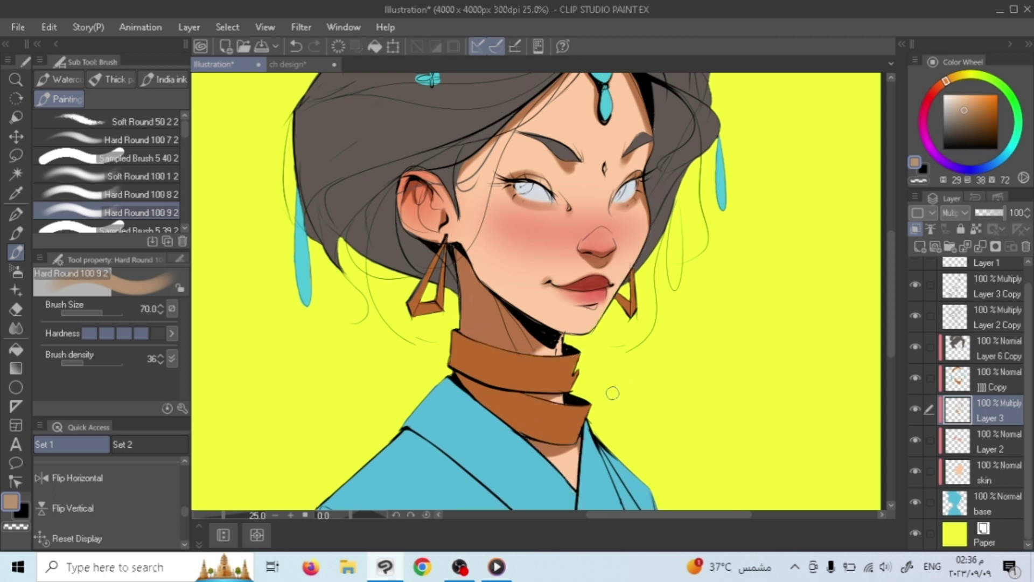
# Paint both irises orange (hue 25, saturation 76, value 76) on Layer 2 with Hard Round 100 9 2 at size 20.
pyautogui.scroll(-3, 613, 393)
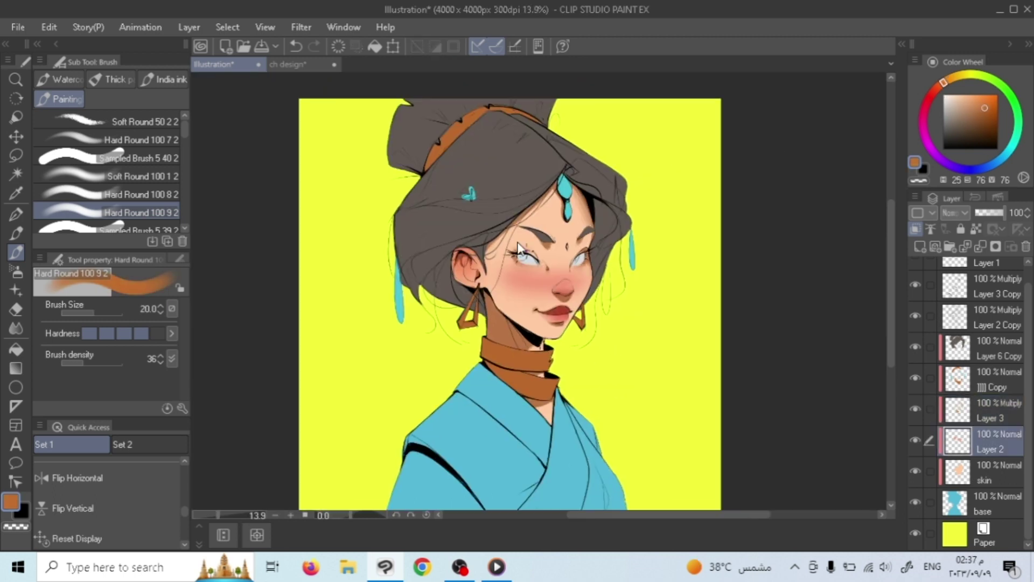
pyautogui.scroll(2, 518, 246)
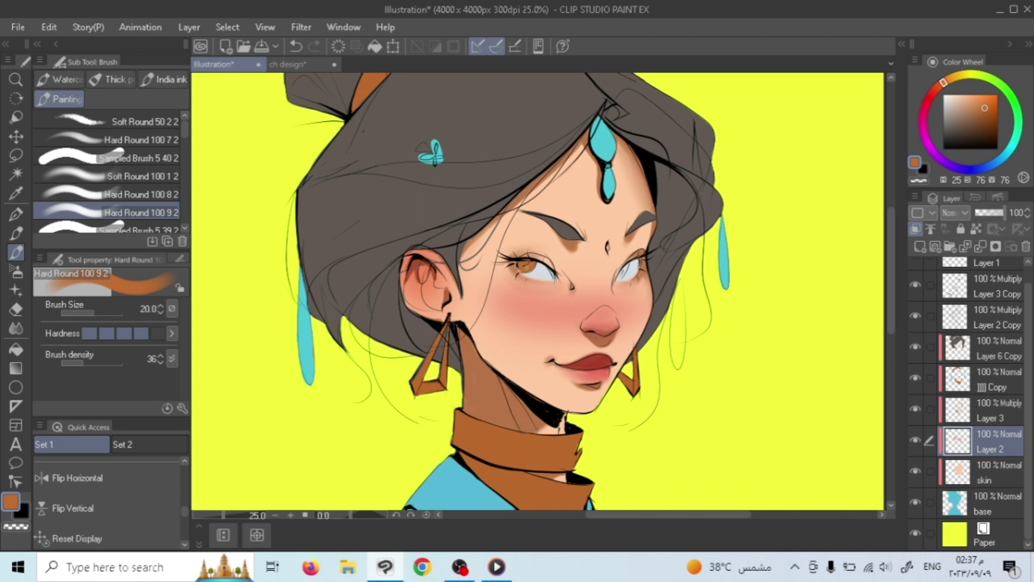
pyautogui.press(']')
pyautogui.press(']')
pyautogui.press('[')
pyautogui.press('[')
pyautogui.press('[')
# Tint the face on Layer 3 with soft red (hue 4, saturation 58, value 85) and erase lighter areas with the Soft eraser around size 80.
pyautogui.click(986, 416)
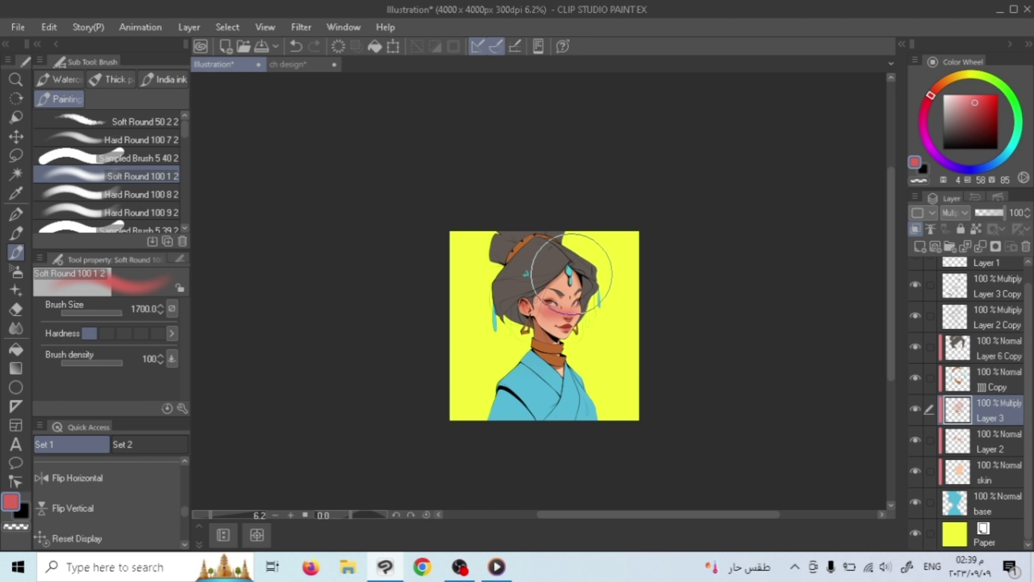
pyautogui.scroll(3, 619, 297)
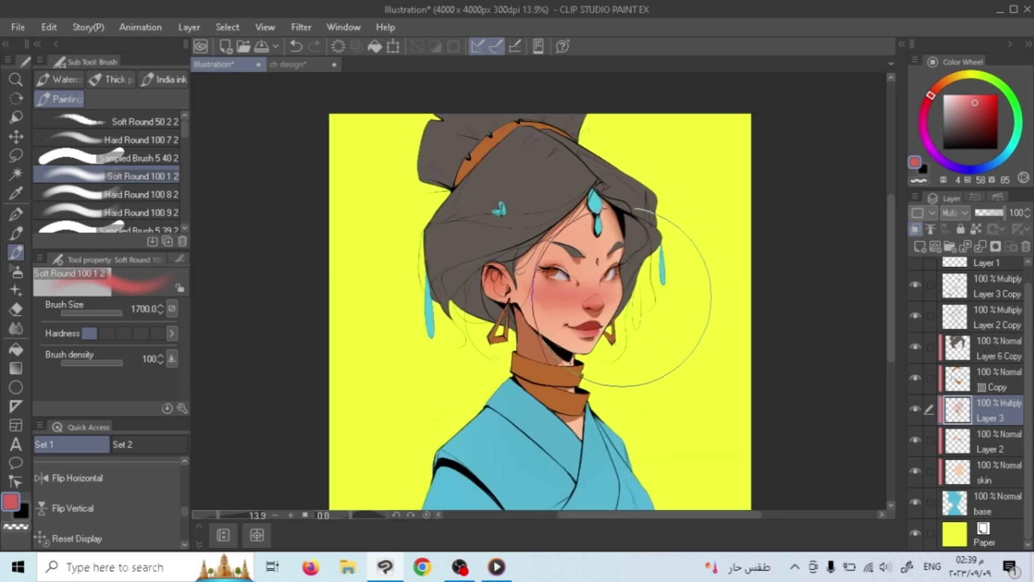
pyautogui.press('e')
pyautogui.press(']')
pyautogui.press(']')
pyautogui.press('[')
pyautogui.press('[')
pyautogui.press('[')
pyautogui.press('[')
pyautogui.press(']')
pyautogui.press(']')
pyautogui.press(']')
pyautogui.press(']')
pyautogui.press(']')
pyautogui.press(']')
pyautogui.press(']')
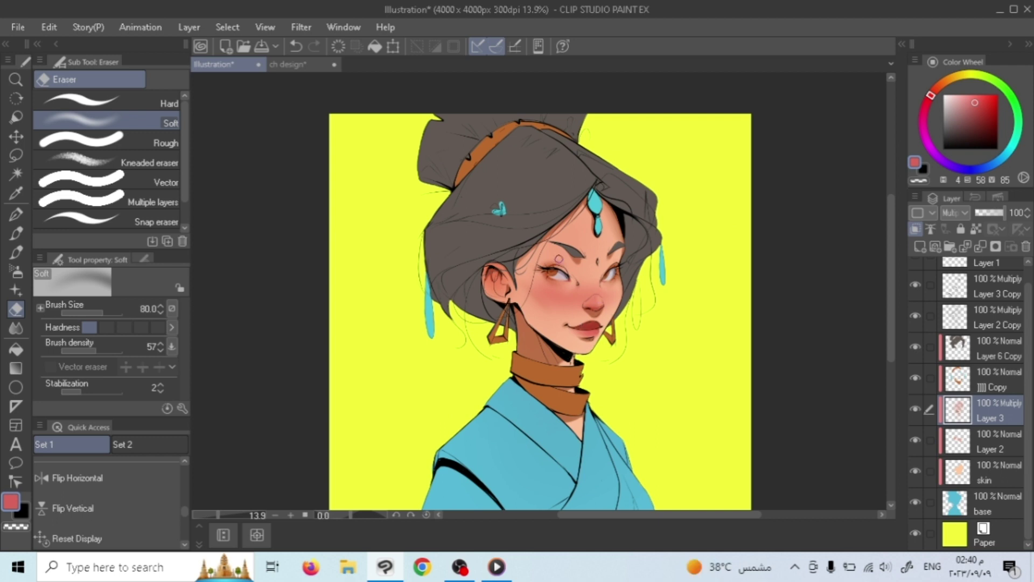
pyautogui.press('[')
pyautogui.press('[')
pyautogui.press('[')
pyautogui.press('[')
pyautogui.press('[')
pyautogui.press('[')
pyautogui.press(']')
pyautogui.press(']')
pyautogui.press(']')
# With the hair selected on a new Layer 4, choose dark brown (hue 20, saturation 21, value 30) and the Hard Round 100 9 2 brush.
pyautogui.scroll(-2, 585, 364)
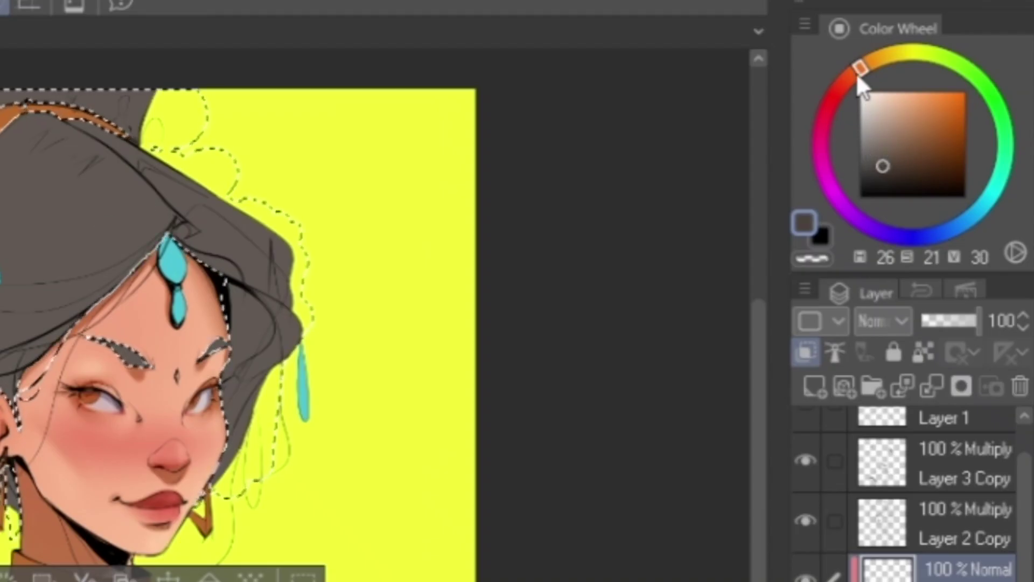
pyautogui.moveTo(856, 72); pyautogui.dragTo(854, 75)
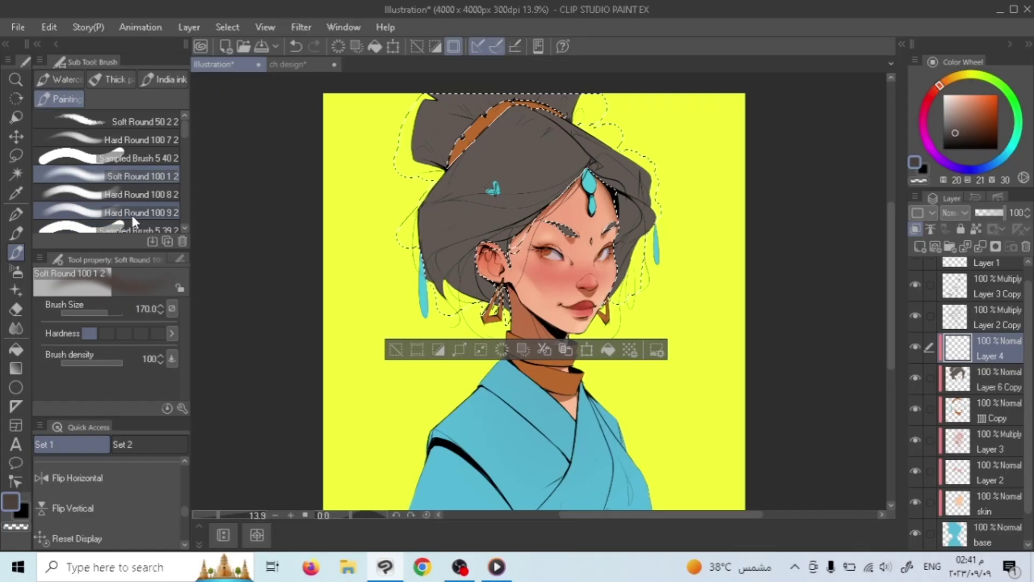
pyautogui.click(131, 212)
pyautogui.moveTo(28, 519); pyautogui.dragTo(31, 557)
pyautogui.moveTo(514, 335); pyautogui.dragTo(514, 341)
# Enlarge the brush to 500 and paint dark shading on the hair behind the ear.
pyautogui.press(']')
pyautogui.press(']')
pyautogui.press(']')
pyautogui.press(']')
pyautogui.press(']')
pyautogui.press(']')
pyautogui.press(']')
pyautogui.press(']')
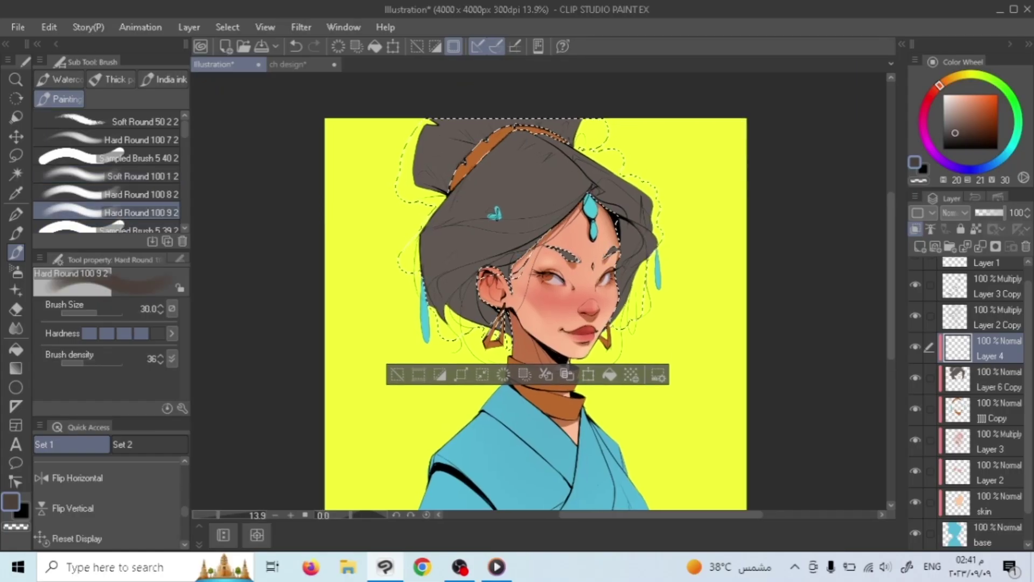
pyautogui.press(']')
pyautogui.press(']')
pyautogui.press(']')
pyautogui.press(']')
pyautogui.press(']')
pyautogui.press(']')
pyautogui.press(']')
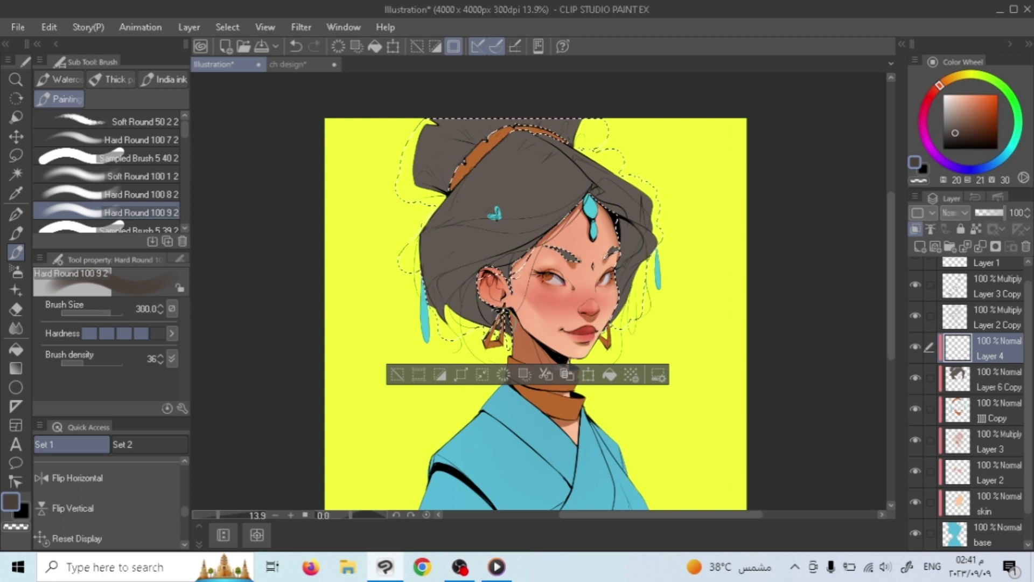
pyautogui.press(']')
pyautogui.press(']')
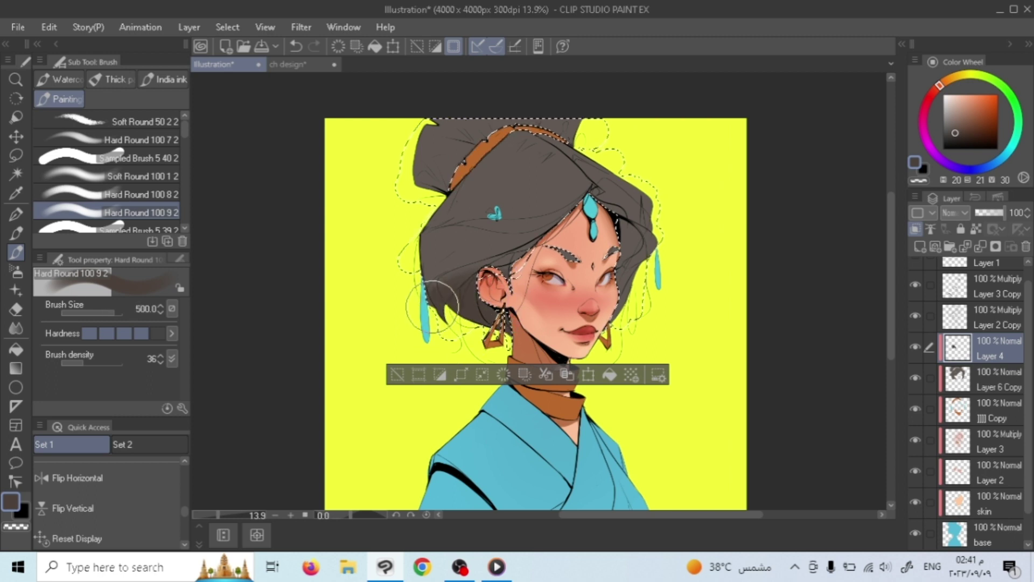
pyautogui.moveTo(415, 293)
pyautogui.mouseDown()
pyautogui.moveTo(456, 271)
pyautogui.moveTo(402, 282)
pyautogui.moveTo(454, 258)
pyautogui.moveTo(406, 267)
pyautogui.moveTo(475, 217)
pyautogui.moveTo(406, 259)
pyautogui.moveTo(450, 272)
pyautogui.moveTo(438, 284)
pyautogui.moveTo(455, 278)
pyautogui.moveTo(446, 242)
pyautogui.mouseUp()
# Darken the crown and bun of the hair with the brush at sizes 400 to 600.
pyautogui.press('[')
pyautogui.press('[')
pyautogui.press('[')
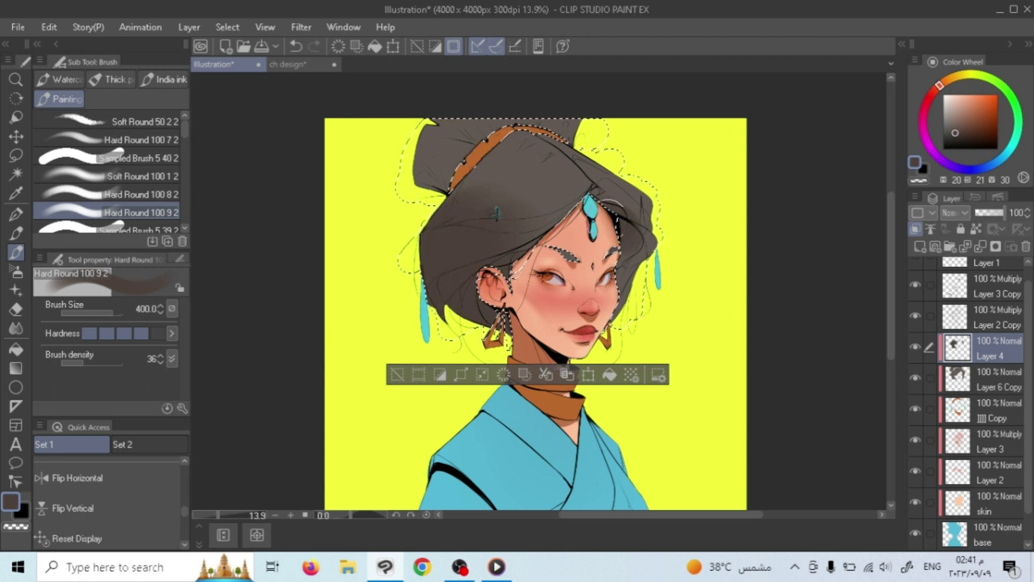
pyautogui.press(']')
pyautogui.press(']')
pyautogui.moveTo(421, 193)
pyautogui.mouseDown()
pyautogui.moveTo(456, 143)
pyautogui.moveTo(405, 183)
pyautogui.mouseUp()
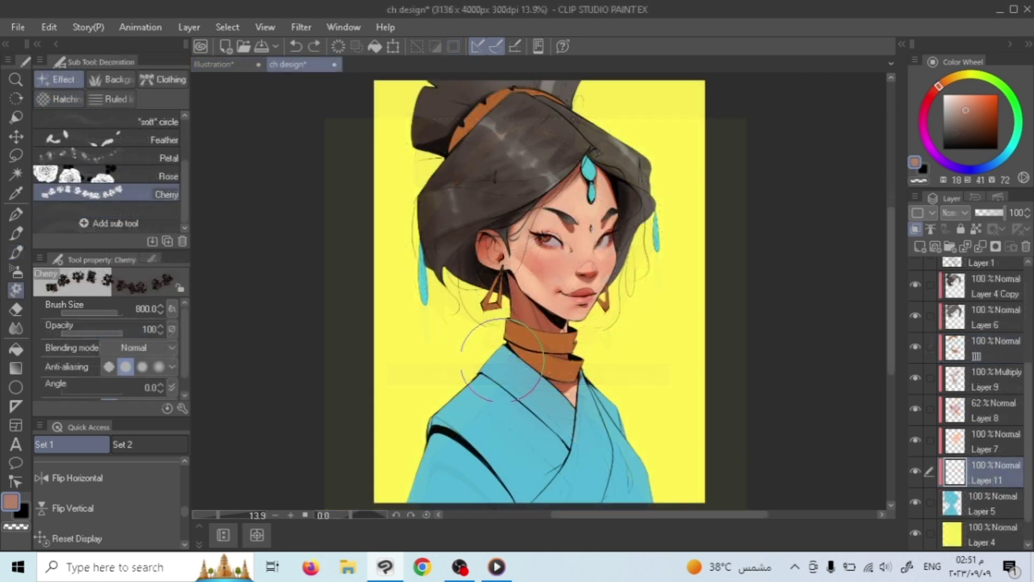
pyautogui.moveTo(441, 393); pyautogui.dragTo(635, 474)
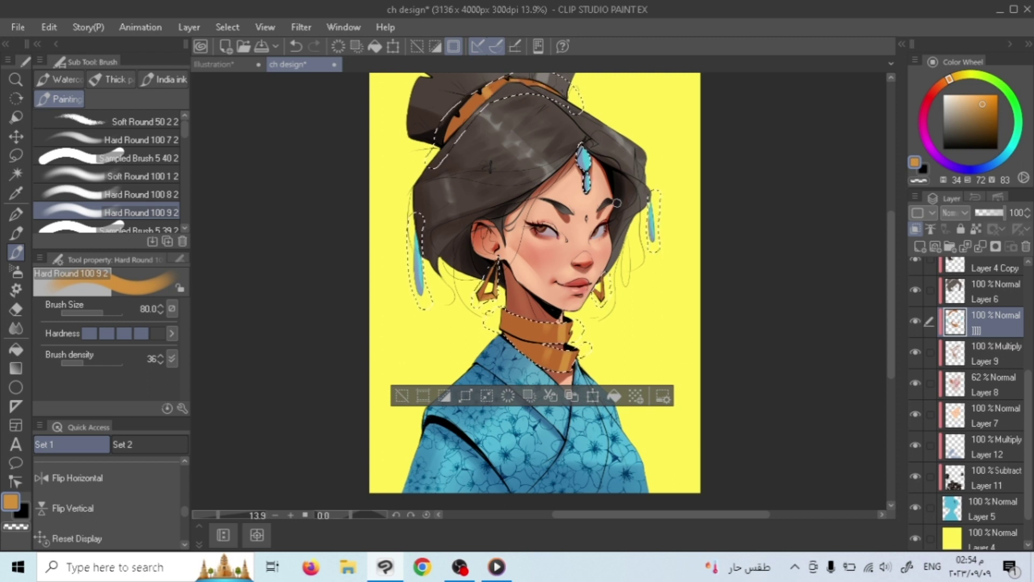
# Shade the gold collars and headband in the ch design file with dark orange (hue 22, saturation 87, value 60).
pyautogui.click(990, 117)
pyautogui.click(941, 84)
pyautogui.press('[')
pyautogui.press('[')
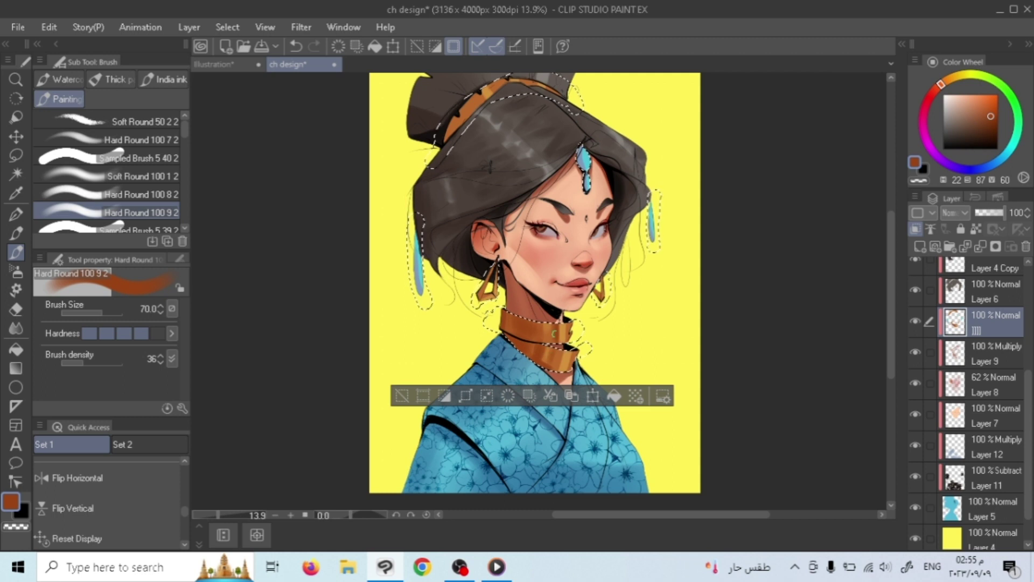
pyautogui.press(']')
pyautogui.press(']')
pyautogui.press(']')
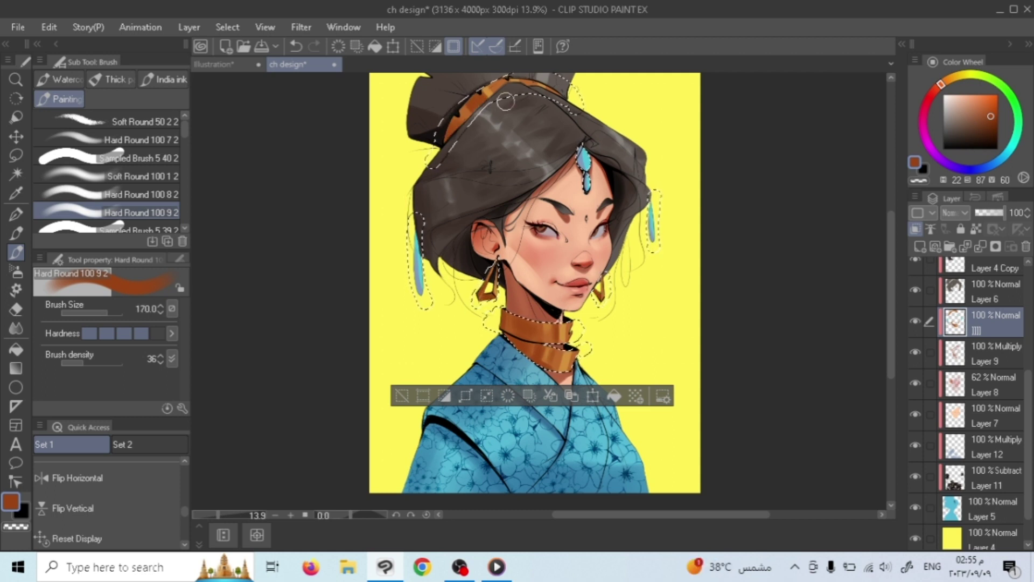
# Paint yellow highlights (hue 43, saturation 63, value 92) on the collars and headband at brush sizes 40 to 25.
pyautogui.click(949, 79)
pyautogui.click(978, 99)
pyautogui.click(957, 76)
pyautogui.press('[')
pyautogui.press('[')
pyautogui.press('[')
pyautogui.press('[')
pyautogui.press('[')
pyautogui.press('[')
pyautogui.press('[')
pyautogui.press('[')
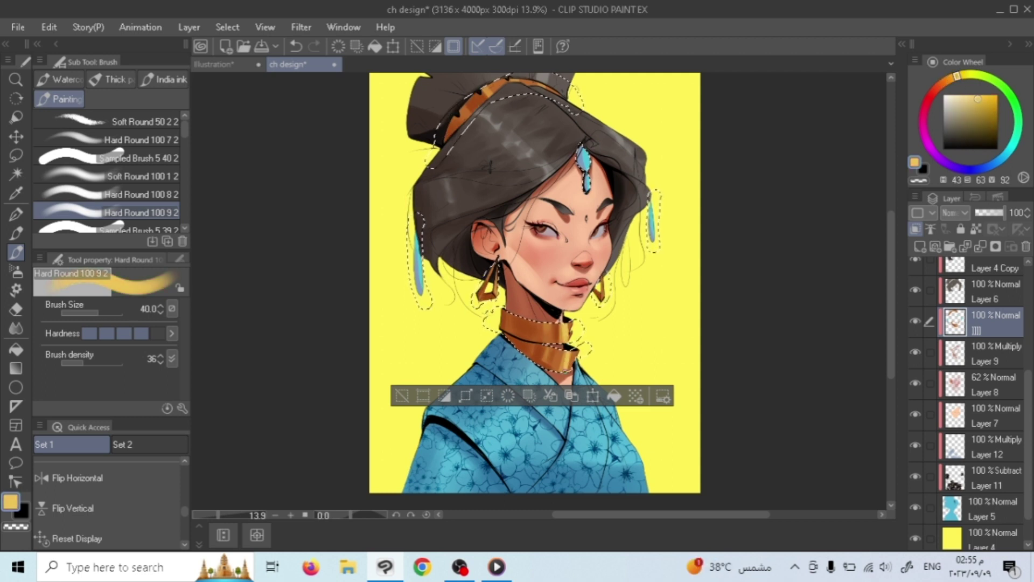
pyautogui.press('[')
pyautogui.press('[')
pyautogui.press('[')
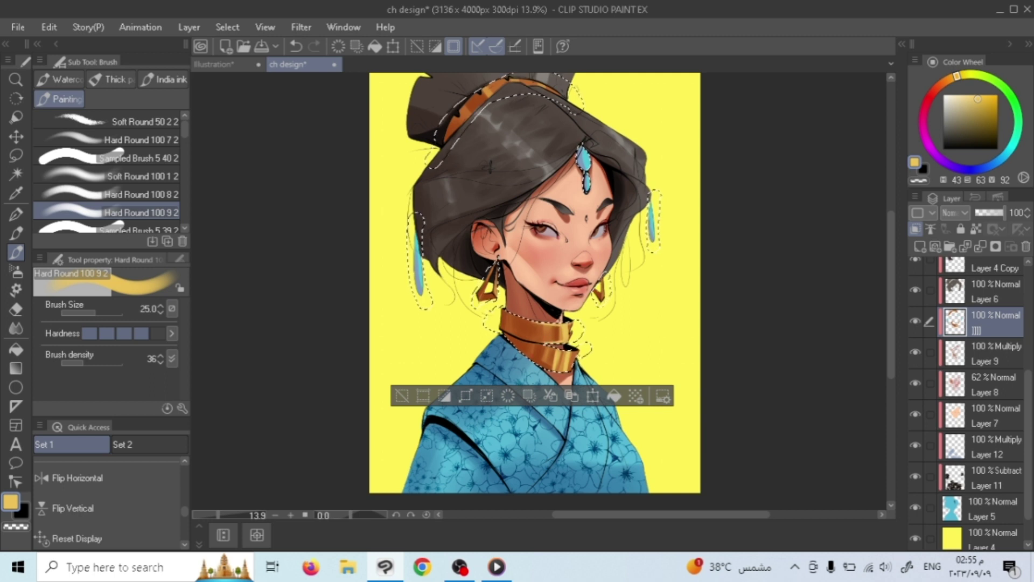
pyautogui.press(']')
pyautogui.press('[')
pyautogui.press('[')
pyautogui.press('[')
pyautogui.press('[')
pyautogui.press('[')
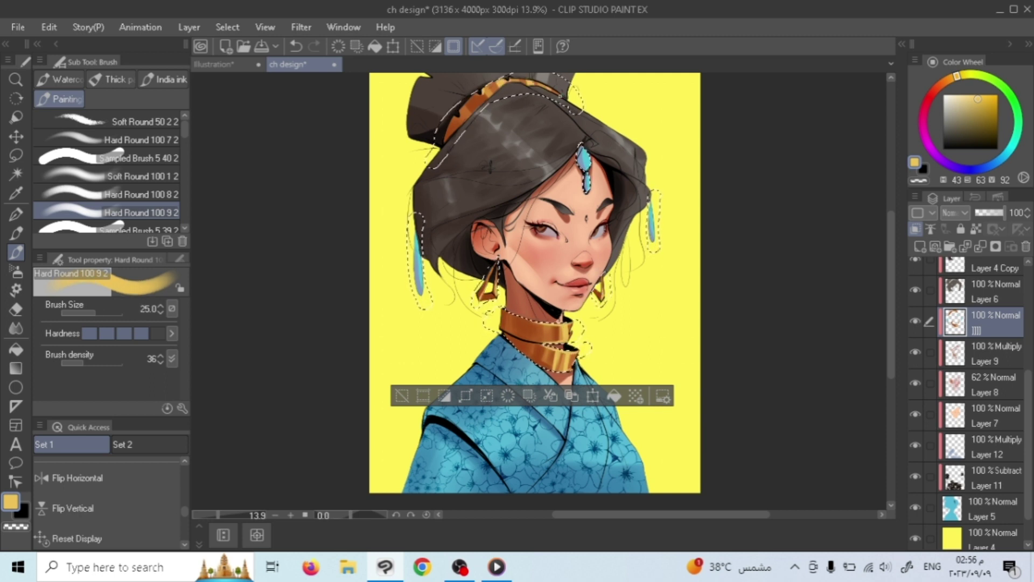
# Deepen the shadows on the headband and earrings with dark red (hue 14, saturation 97, value 41) at brush size 100.
pyautogui.keyDown('alt'); pyautogui.click(518, 315); pyautogui.keyUp('alt')
pyautogui.press(']')
pyautogui.press(']')
pyautogui.press(']')
pyautogui.press(']')
pyautogui.press(']')
pyautogui.press(']')
pyautogui.press(']')
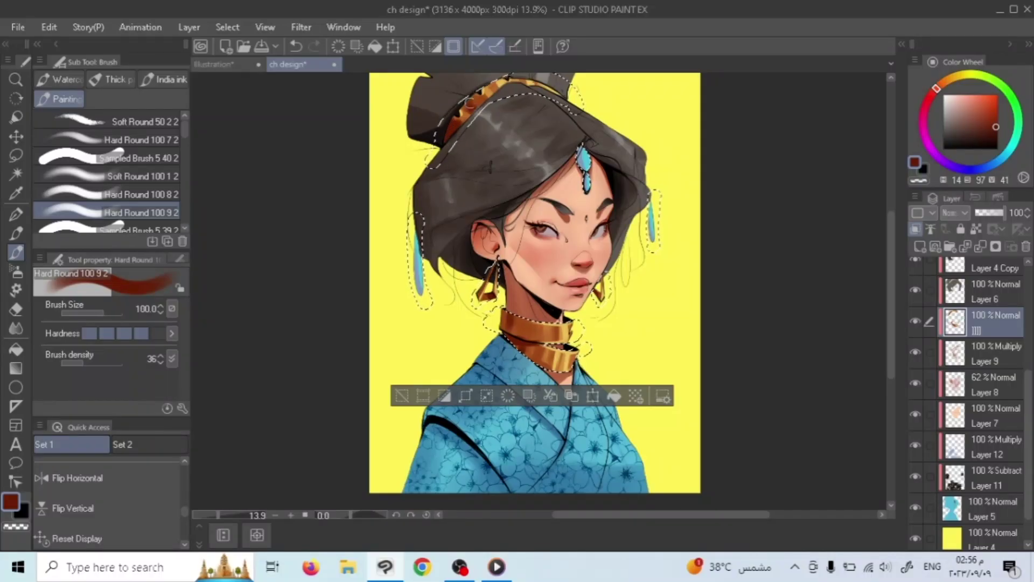
# Deselect and paint white highlights on the gold jewelry on Layer 13, set to Add (Glow), with the brush at size 250.
pyautogui.hotkey('ctrl', 'd')
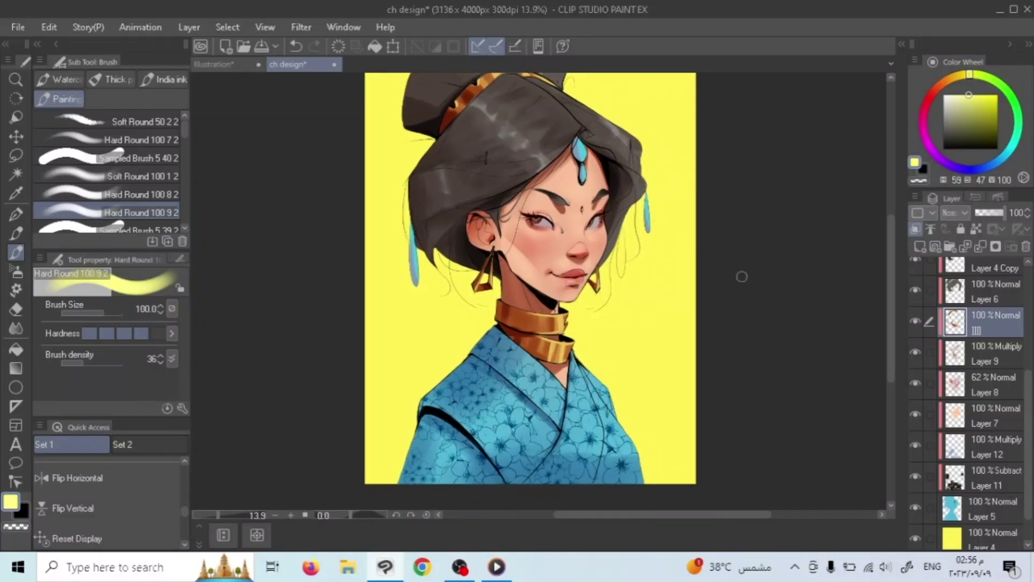
pyautogui.press('p')
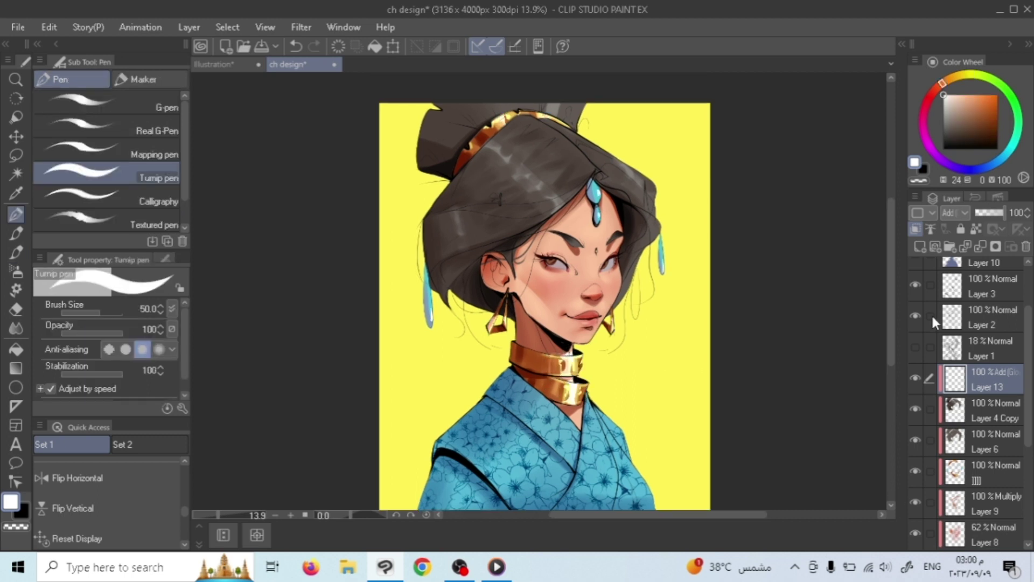
pyautogui.scroll(2, 932, 316)
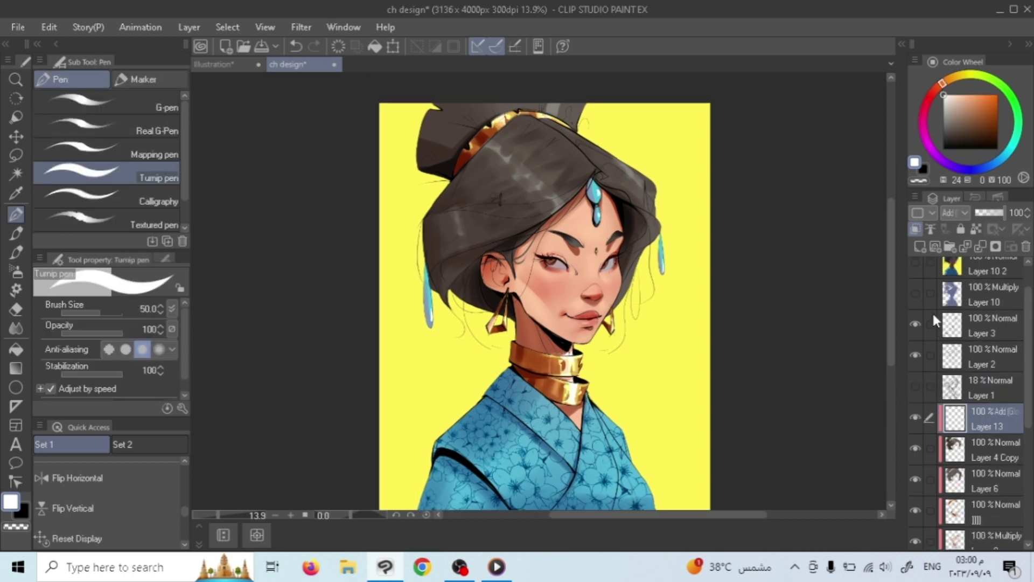
# Add a new layer directly above Layer 3.
pyautogui.click(975, 321)
pyautogui.click(921, 246)
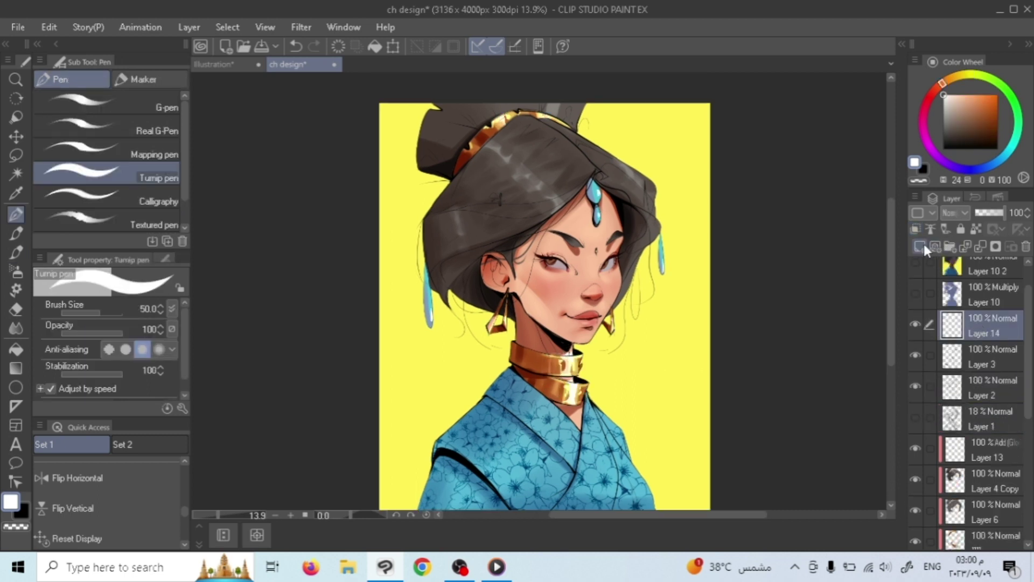
# Set Layer 14 to Multiply, fill the whole figure's silhouette on it with muted blue-violet (hue 235, saturation 27, value 66) and deselect.
pyautogui.click(949, 213)
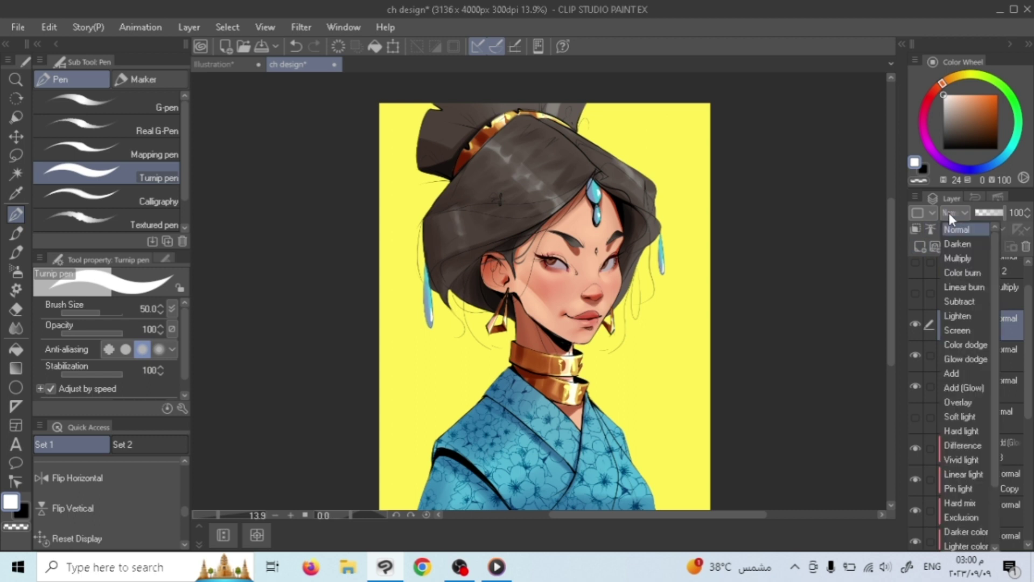
pyautogui.click(964, 258)
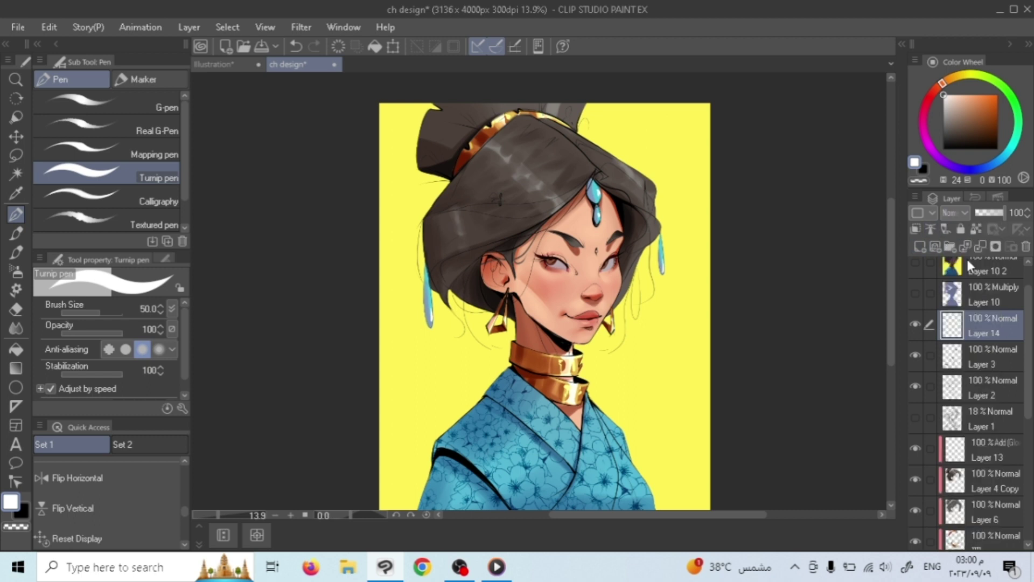
pyautogui.click(976, 168)
pyautogui.click(958, 113)
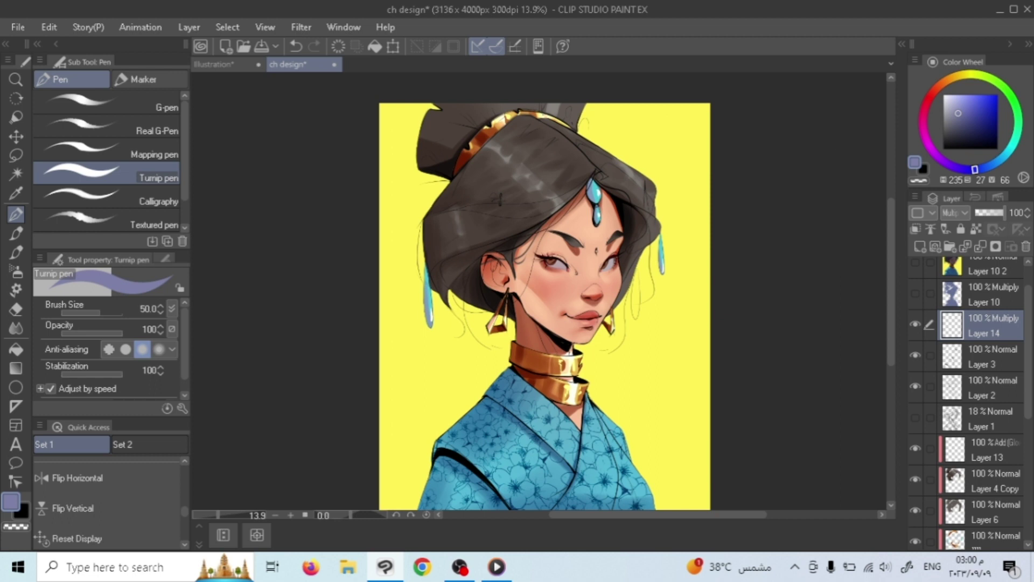
pyautogui.scroll(-5, 1007, 404)
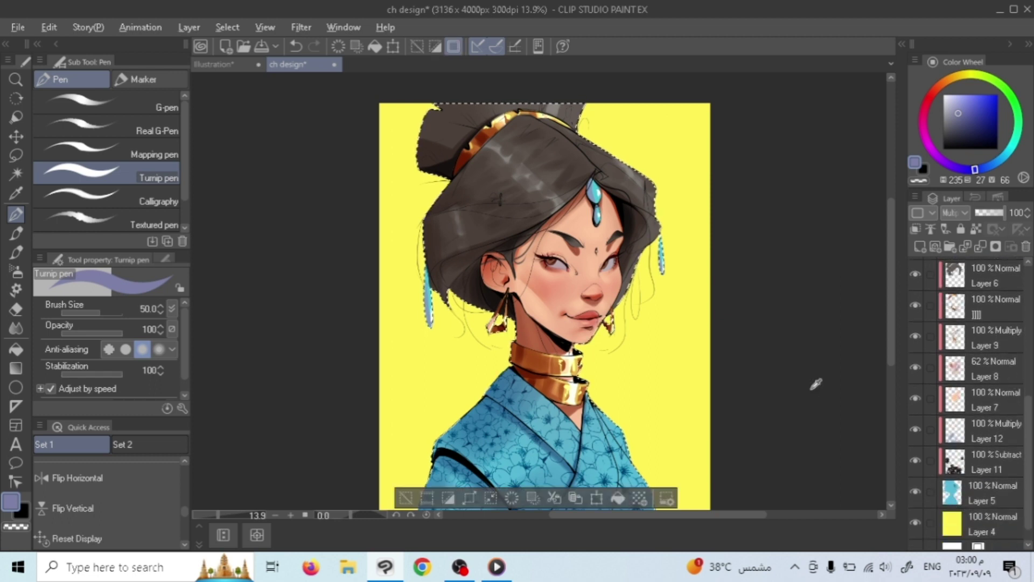
pyautogui.hotkey('alt', 'Delete')
pyautogui.hotkey('ctrl', 'd')
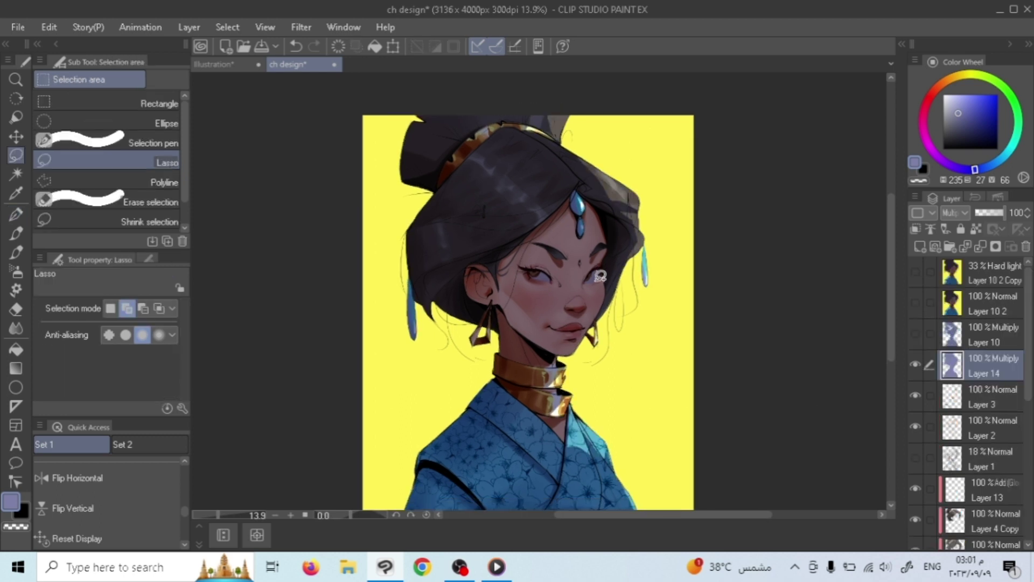
# Lasso and clear the lit areas beside the far eye and on the nose from the Multiply shadow on Layer 14.
pyautogui.moveTo(595, 280)
pyautogui.mouseDown()
pyautogui.moveTo(593, 327)
pyautogui.moveTo(613, 282)
pyautogui.moveTo(615, 253)
pyautogui.mouseUp()
pyautogui.press('Delete')
pyautogui.hotkey('ctrl', 'd')
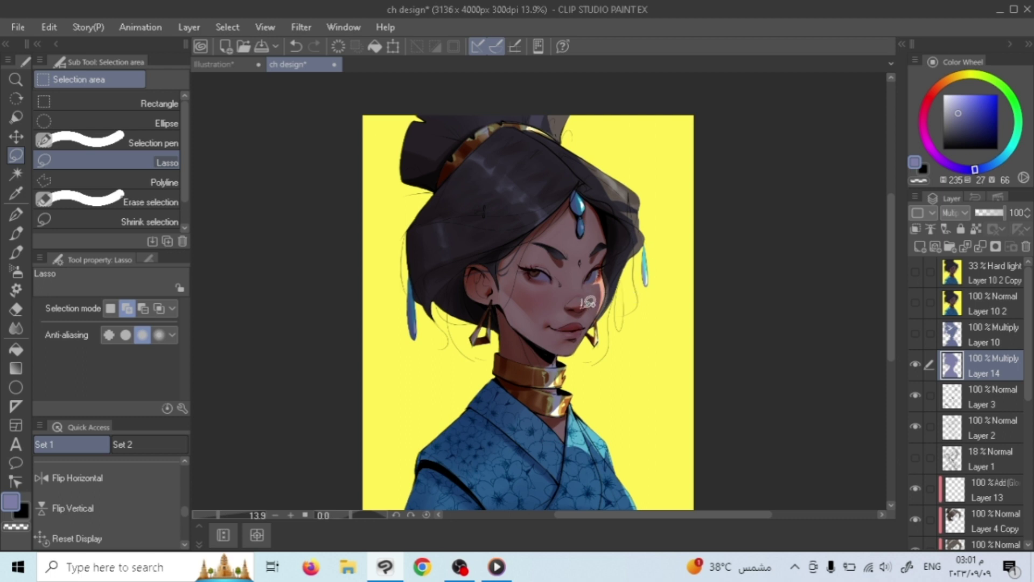
pyautogui.moveTo(583, 307); pyautogui.dragTo(584, 299)
pyautogui.hotkey('ctrl', 'd')
pyautogui.scroll(2, 597, 300)
pyautogui.moveTo(579, 279)
pyautogui.mouseDown()
pyautogui.moveTo(588, 252)
pyautogui.moveTo(594, 264)
pyautogui.mouseUp()
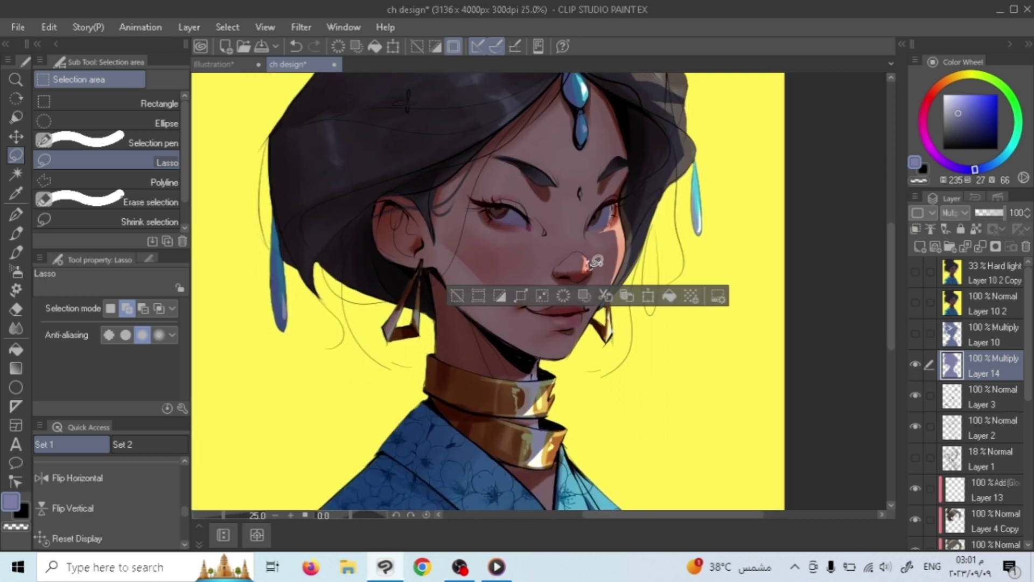
pyautogui.press('Delete')
pyautogui.hotkey('ctrl', 'd')
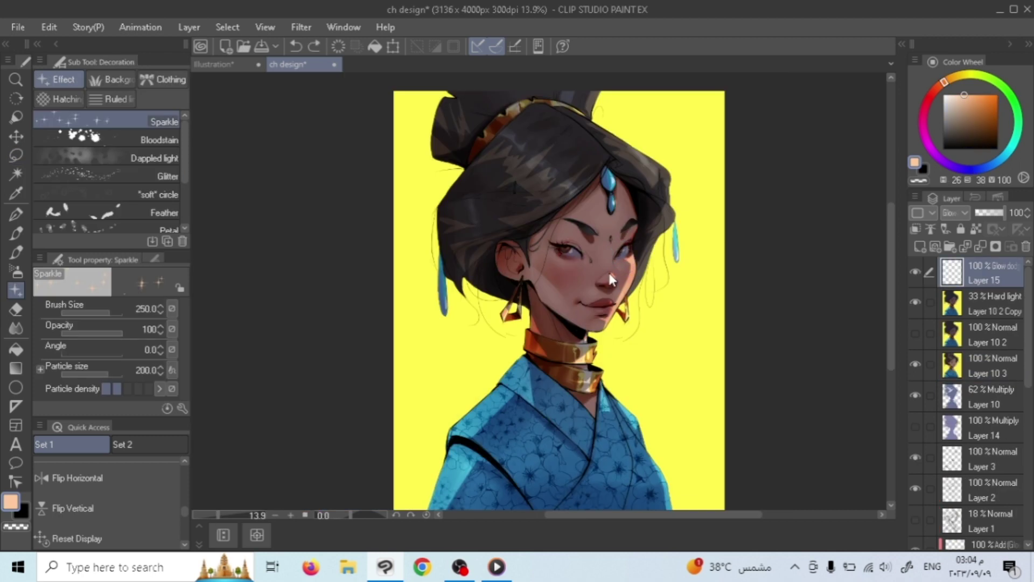
# Stamp pale orange sparkles on the hanging ornament and gold collars on Layer 15, at Sparkle brush sizes 250 and 500, and reduce the size to 300.
pyautogui.click(675, 251)
pyautogui.press(']')
pyautogui.press(']')
pyautogui.press(']')
pyautogui.click(577, 354)
pyautogui.click(576, 352)
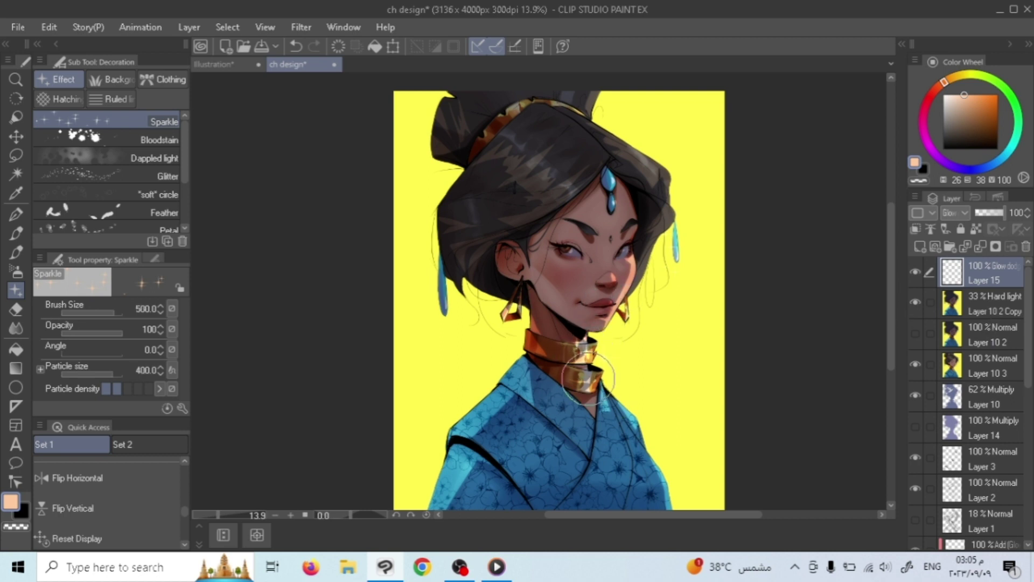
pyautogui.press('[')
pyautogui.press('[')
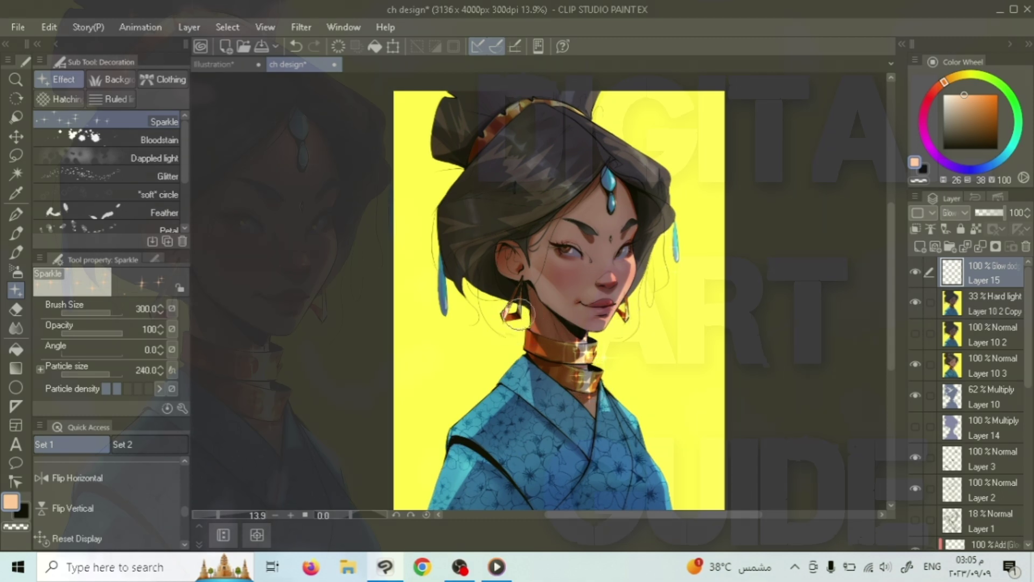